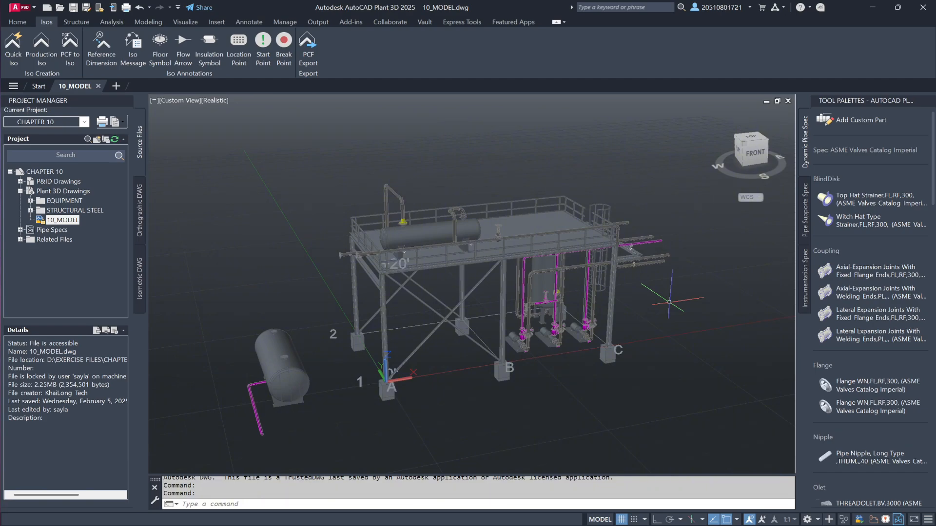
Step: Show the 10_MODEL plant model from the top in parallel projection
click(71, 221)
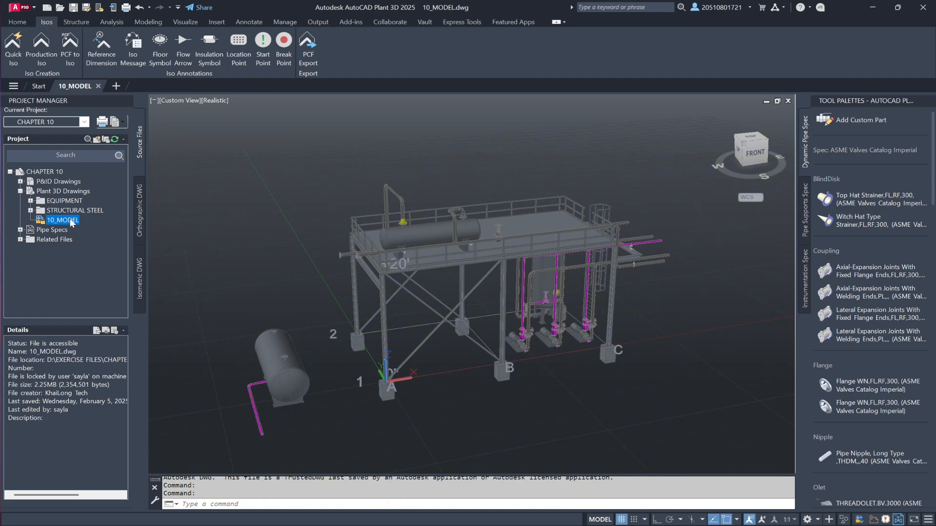
click(749, 142)
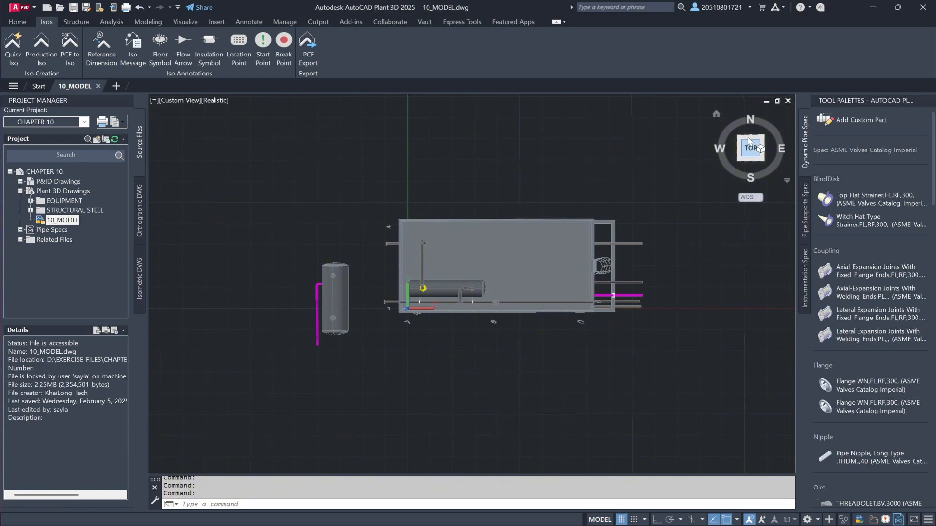
click(749, 141)
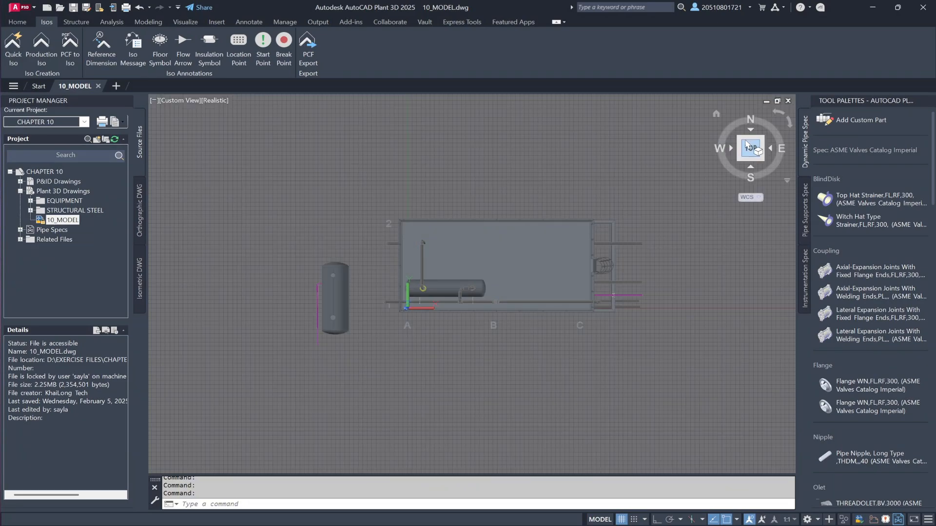
click(193, 101)
click(168, 98)
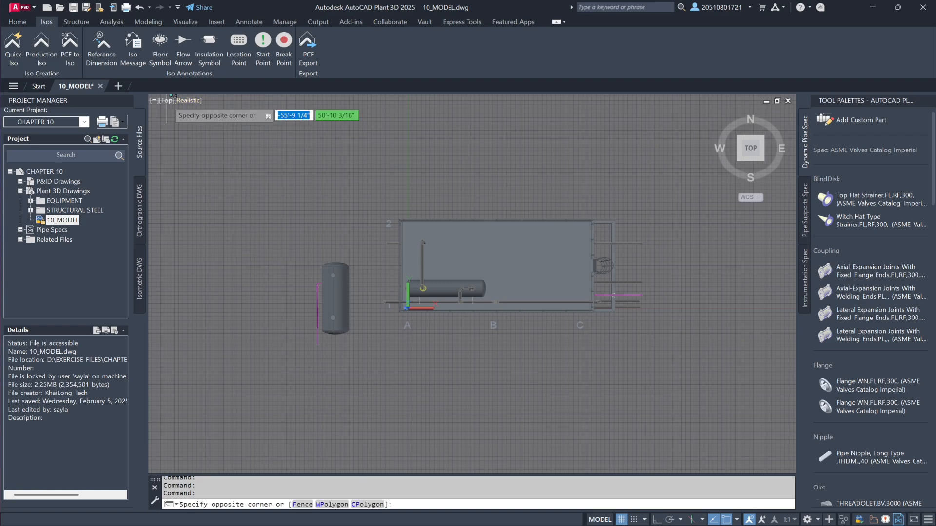
click(167, 96)
click(166, 100)
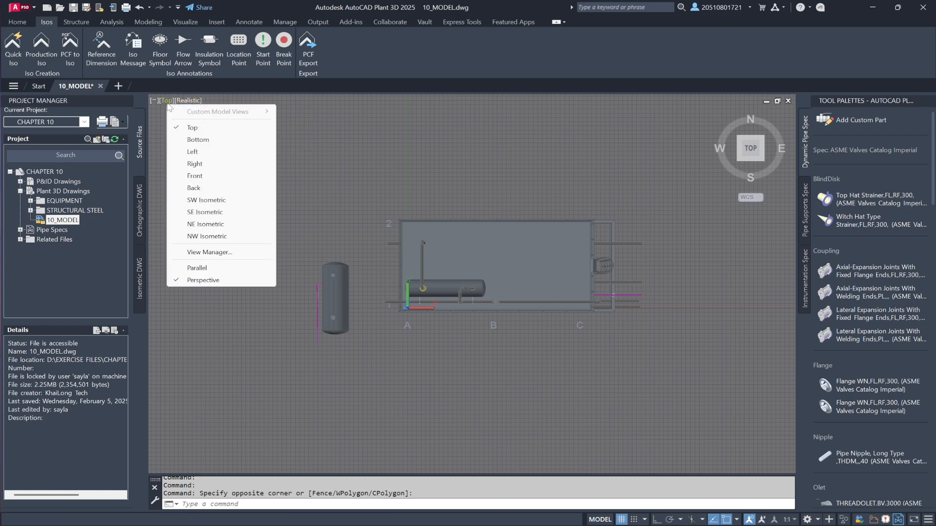
click(197, 268)
Step: Switch the model display to the Wireframe visual style
scroll(441, 269, up, 5)
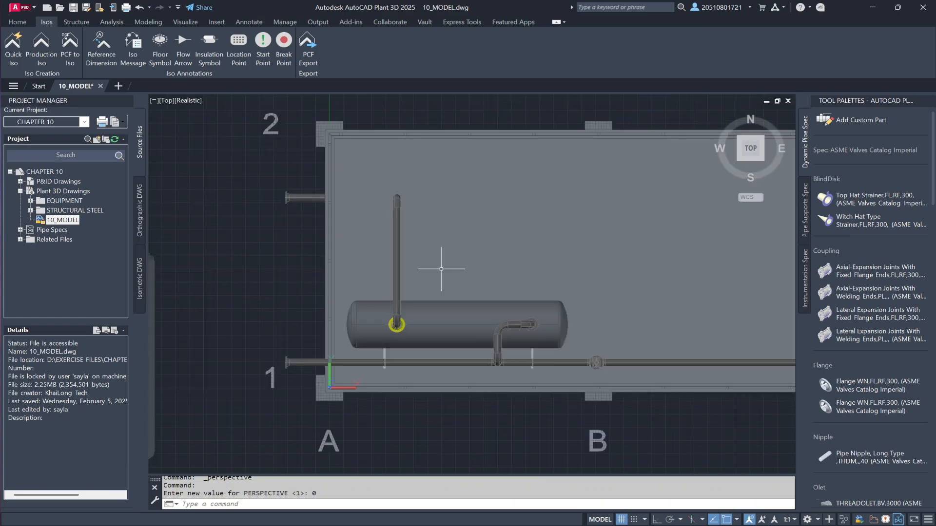
click(192, 101)
click(243, 219)
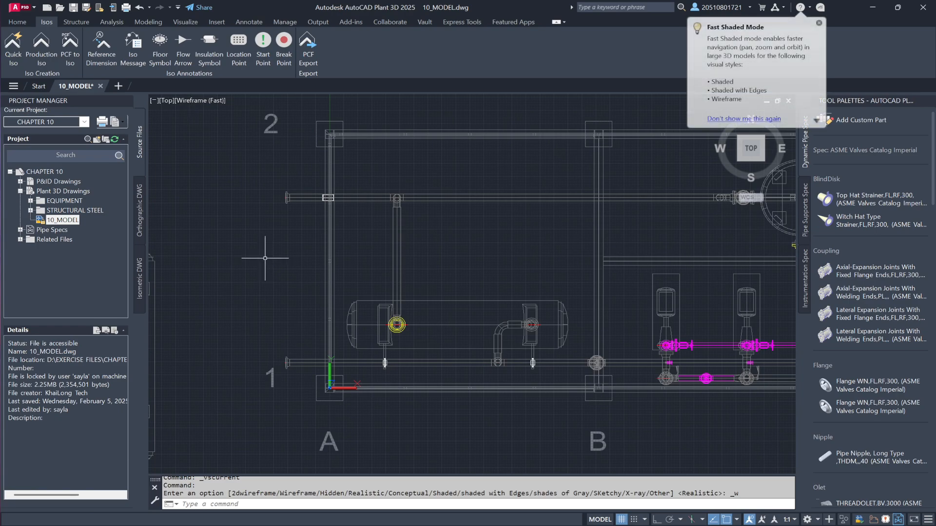
Step: Add an iso reference dimension from the west flange end of the line 400 pipe to the column at grid A-2
click(103, 48)
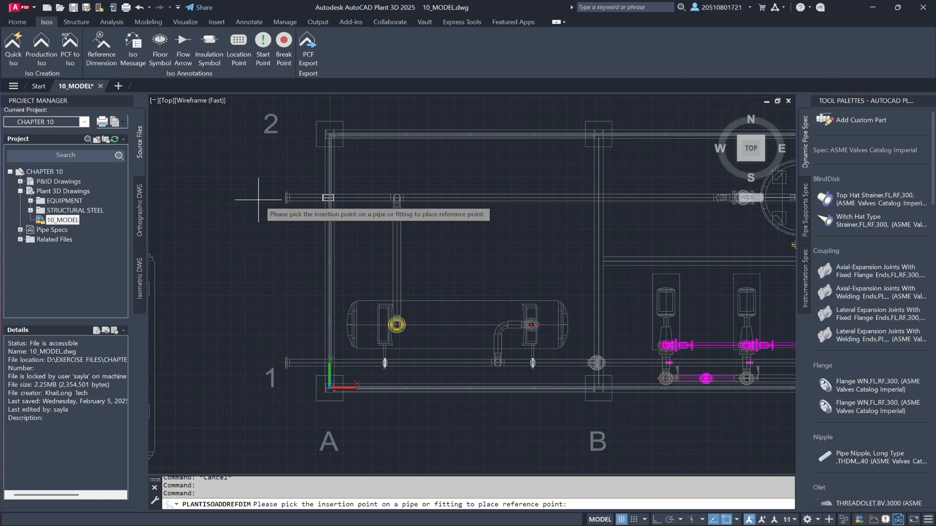
click(286, 197)
scroll(307, 144, up, 5)
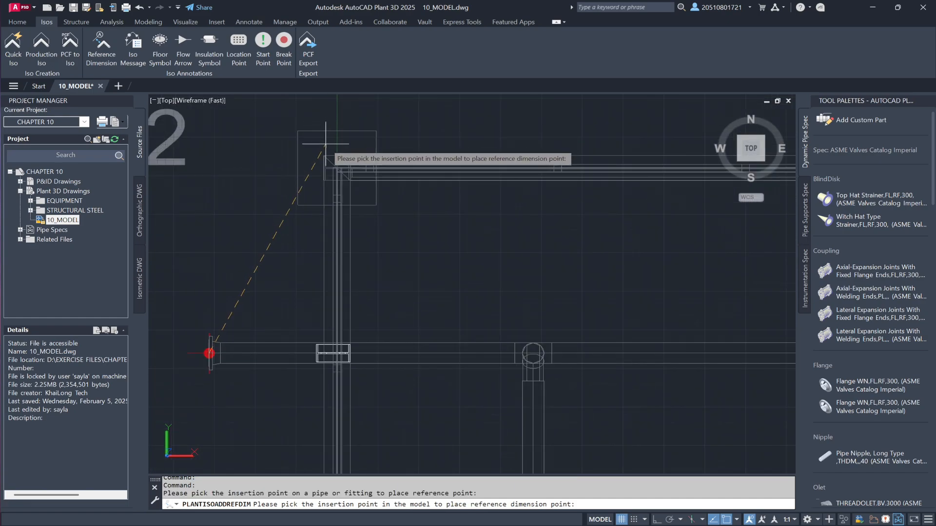
click(323, 167)
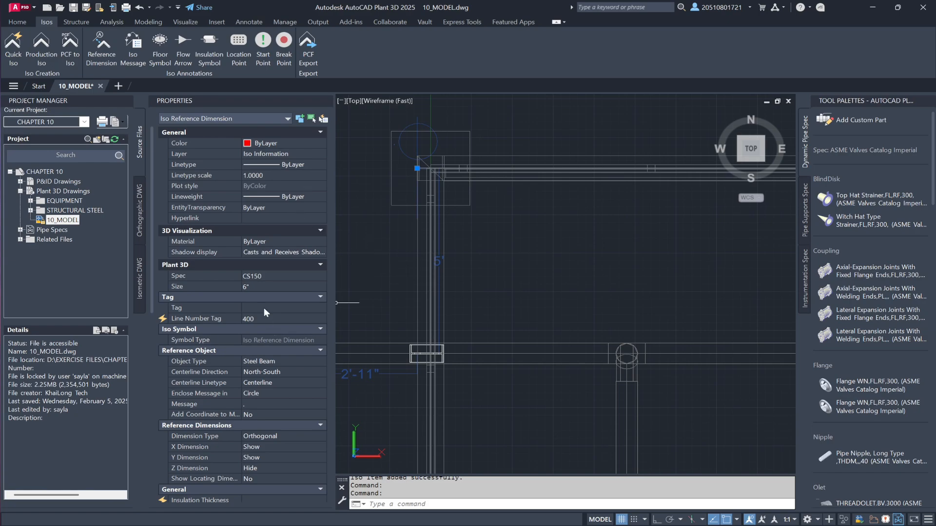
Step: Set the line 400 reference dimension's object type to Steel Column and its message to A2
scroll(266, 280, down, 3)
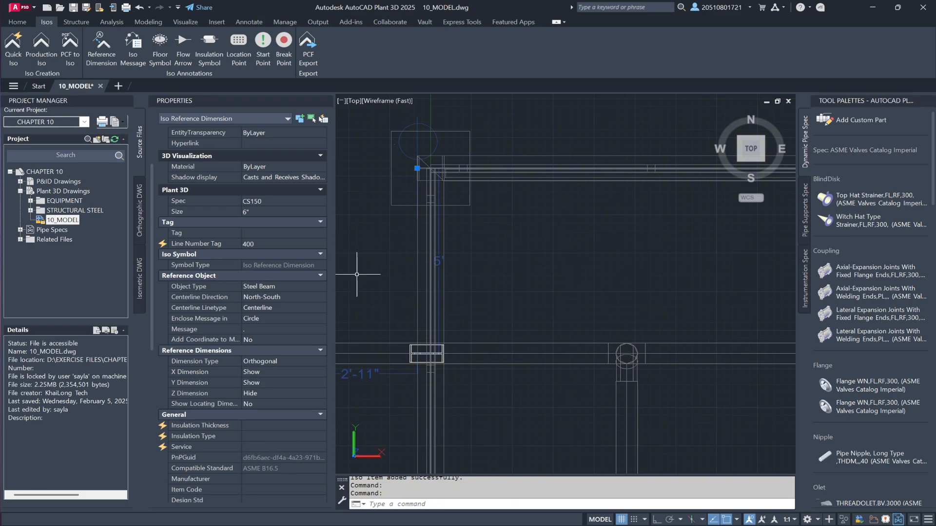
key(Escape)
middle_drag(387, 282, 491, 279)
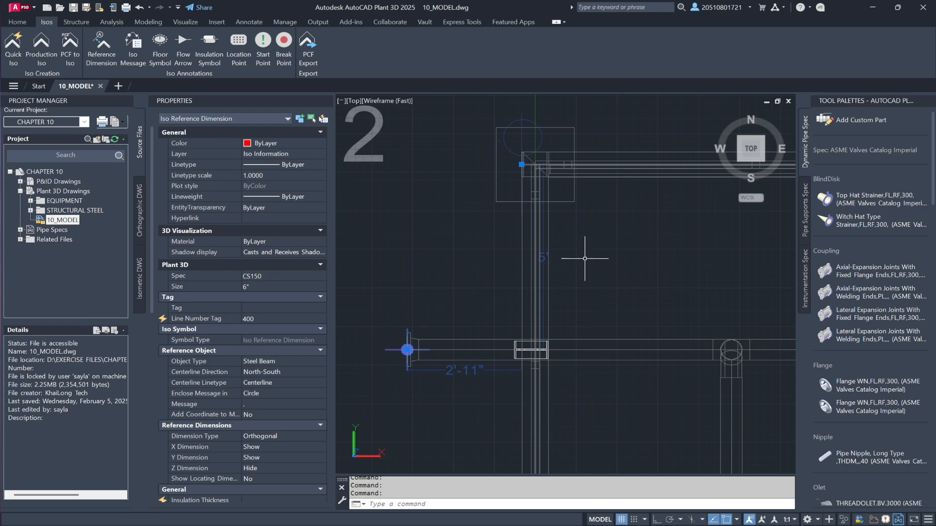
scroll(256, 348, down, 2)
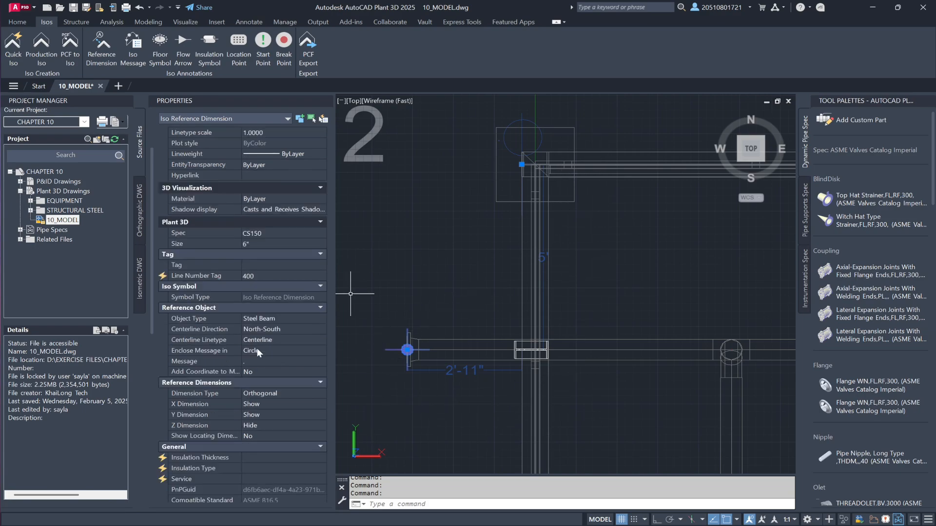
click(284, 318)
click(296, 318)
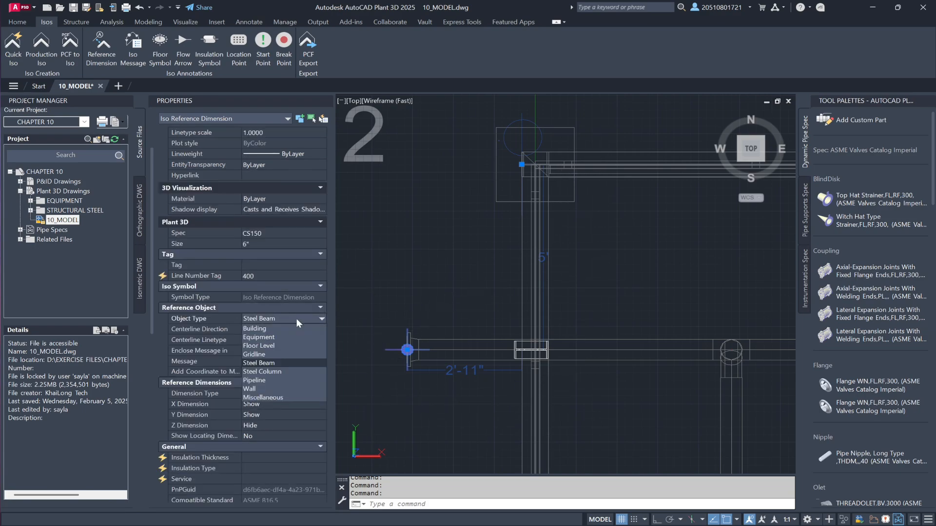
click(285, 371)
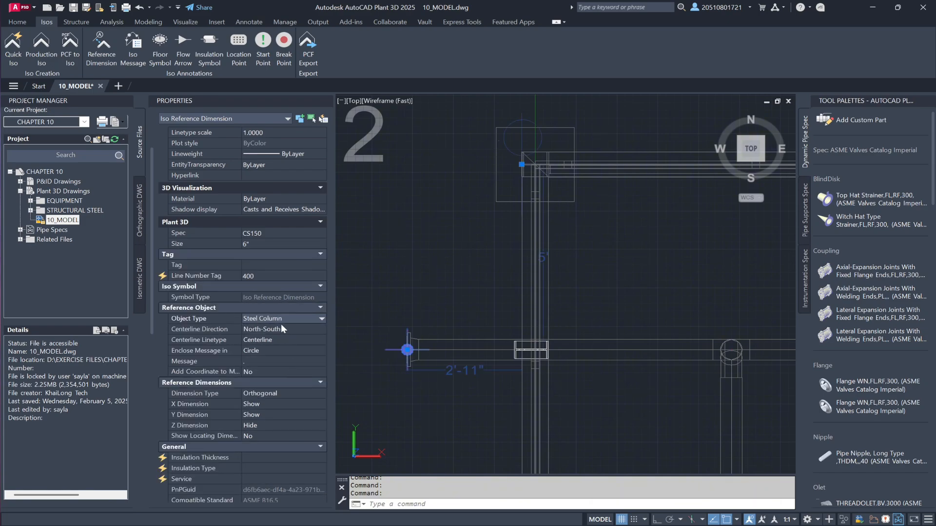
click(252, 360)
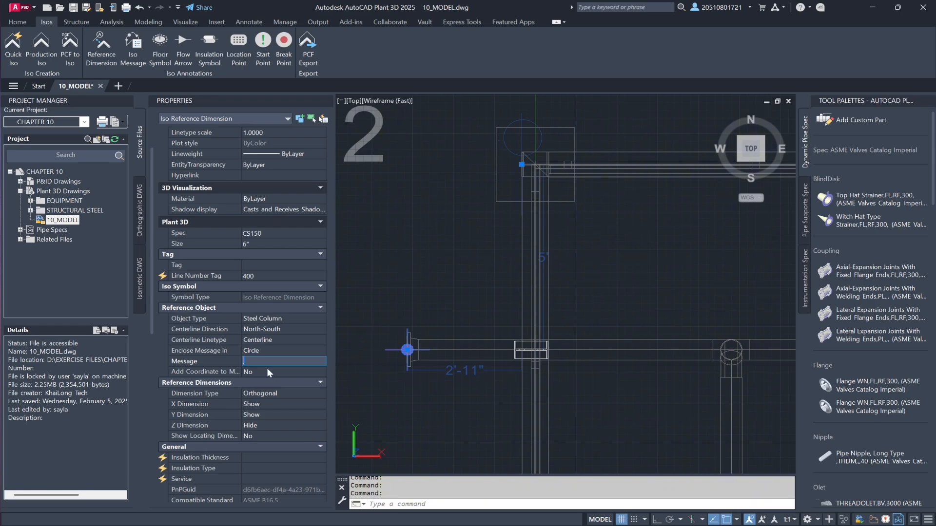
text(A2)
click(267, 372)
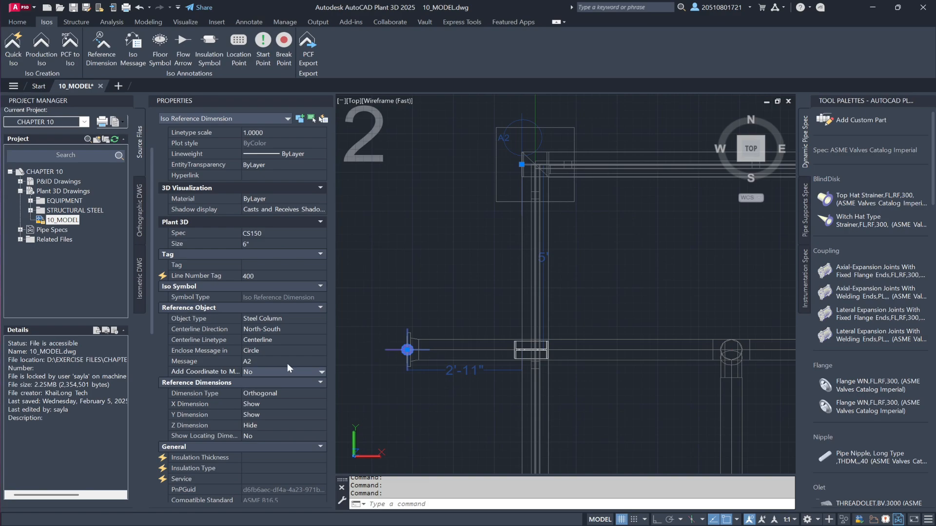
Step: Add an iso reference dimension from the west flange end of the line 300 pipe to a midpoint snap on the column at grid A-1
scroll(445, 256, down, 3)
middle_drag(459, 356, 452, 159)
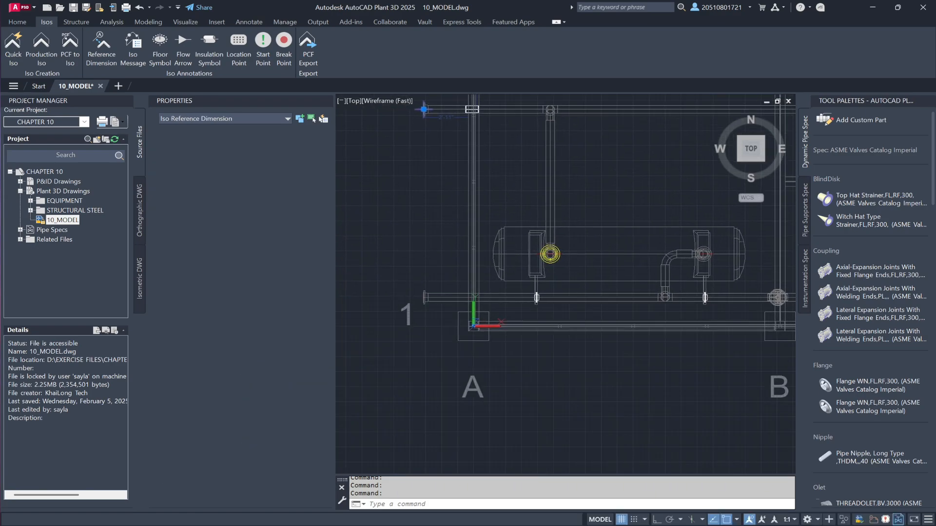
scroll(471, 300, up, 4)
click(106, 47)
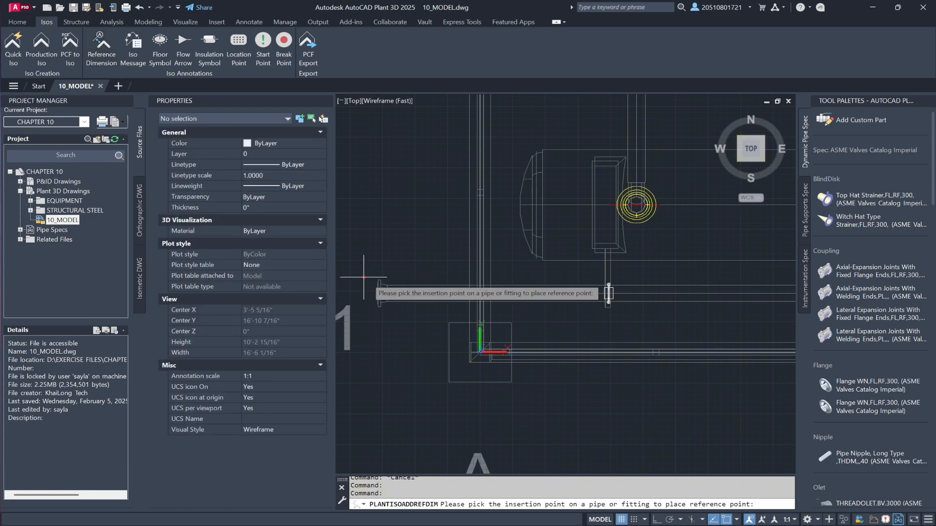
scroll(376, 292, up, 2)
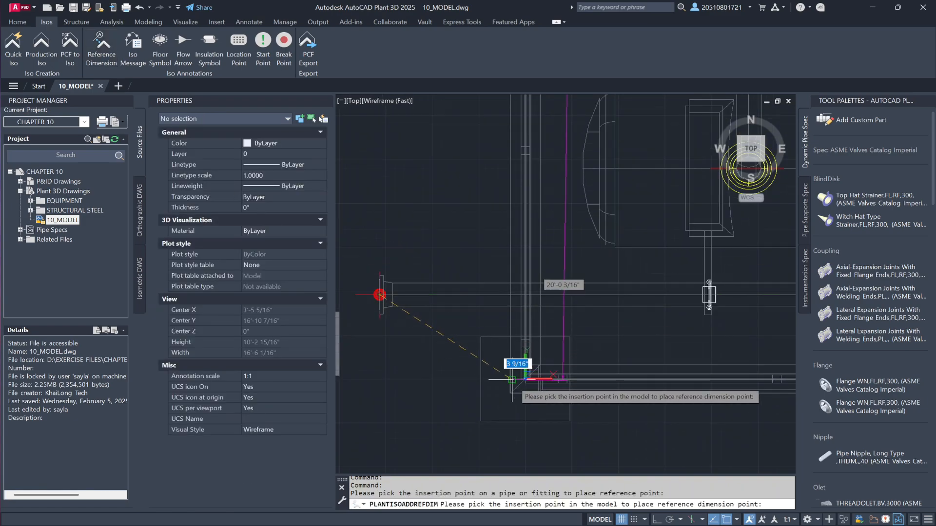
scroll(523, 385, up, 3)
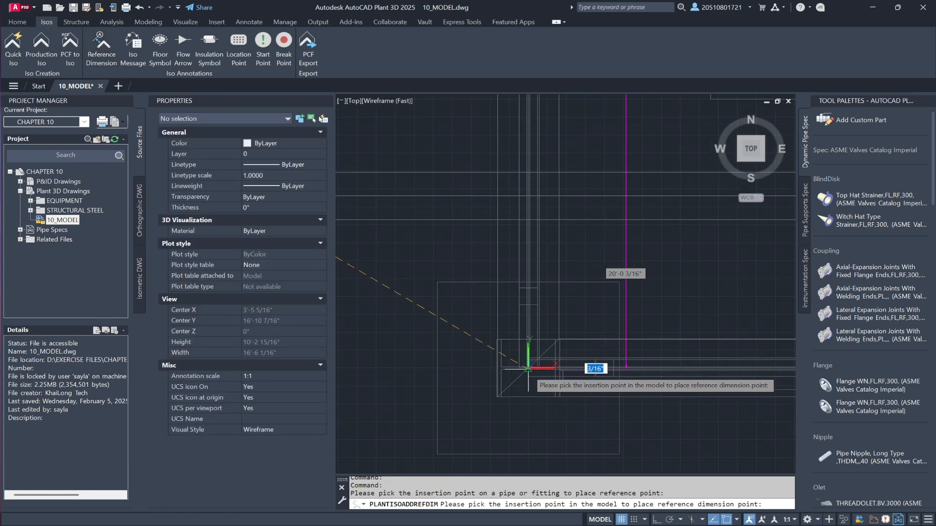
text(mid)
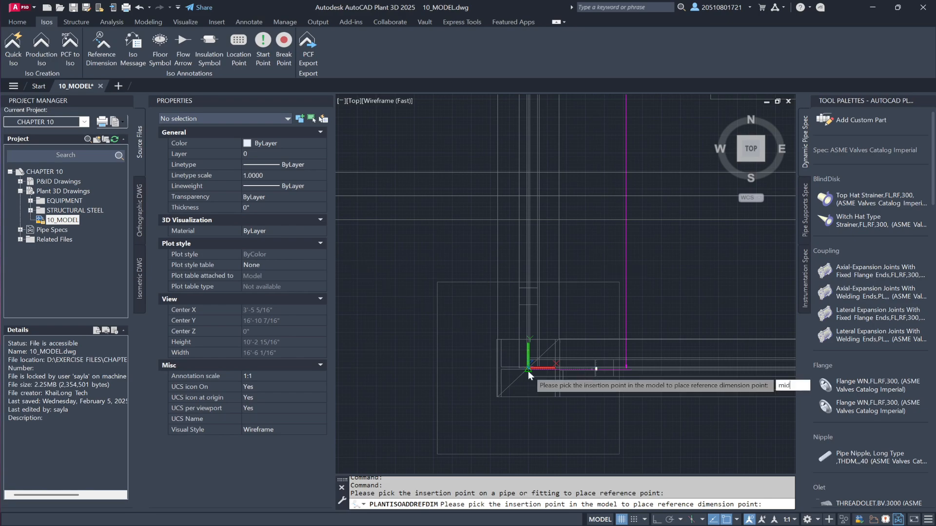
key(Return)
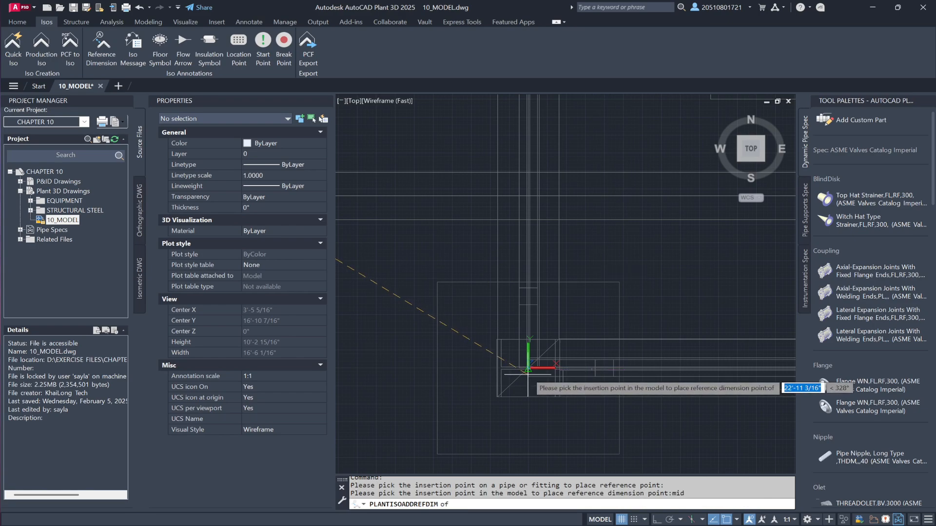
click(528, 371)
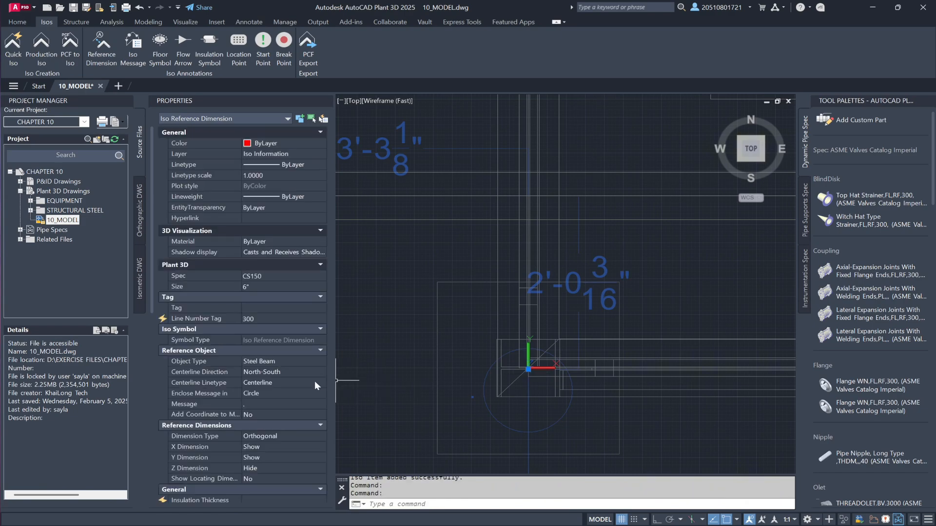
Step: Set the line 300 reference dimension's object type to Steel Column and its message to A1, then clear the selection
middle_drag(435, 379, 483, 390)
scroll(483, 389, down, 2)
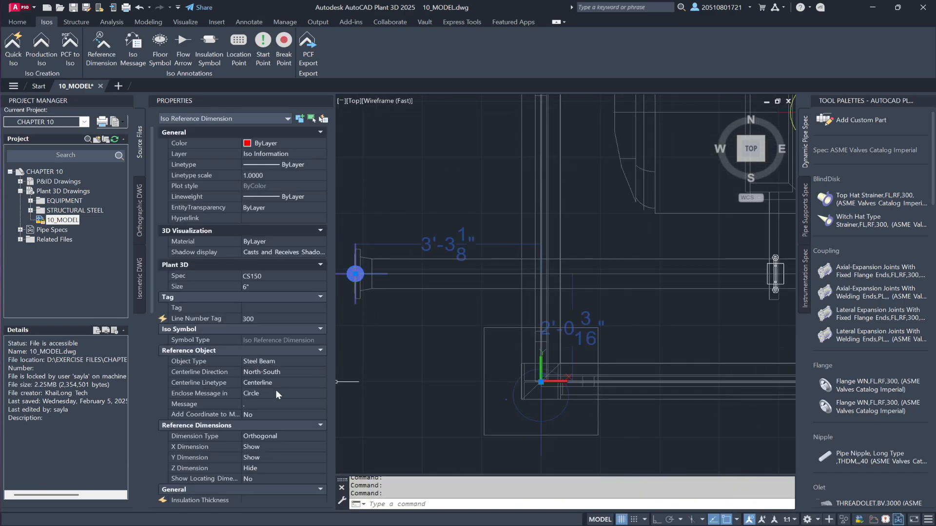
scroll(253, 386, down, 2)
click(273, 361)
click(289, 319)
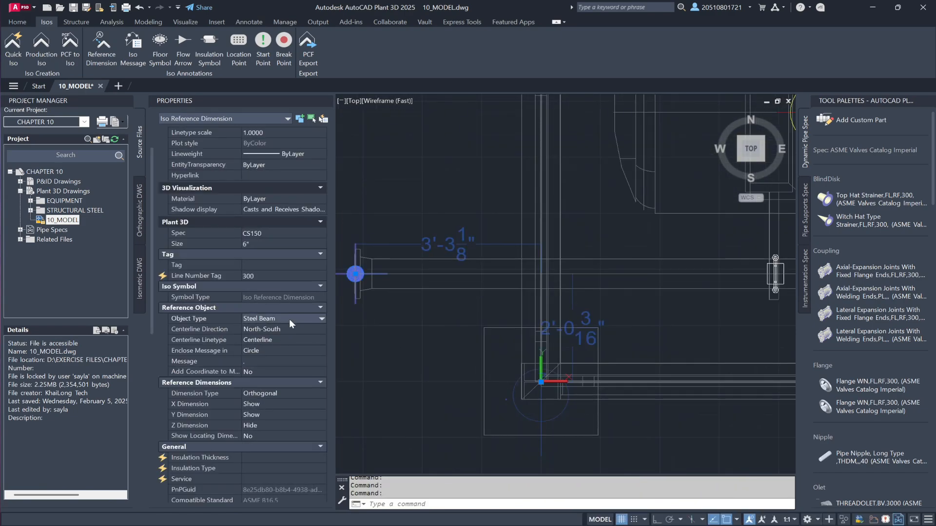
click(289, 318)
click(289, 370)
click(290, 363)
text(A1)
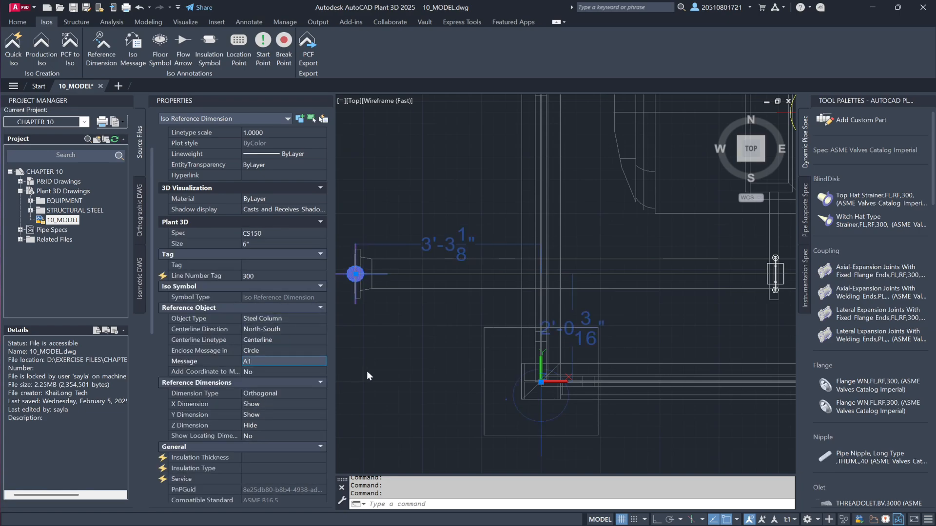
key(Return)
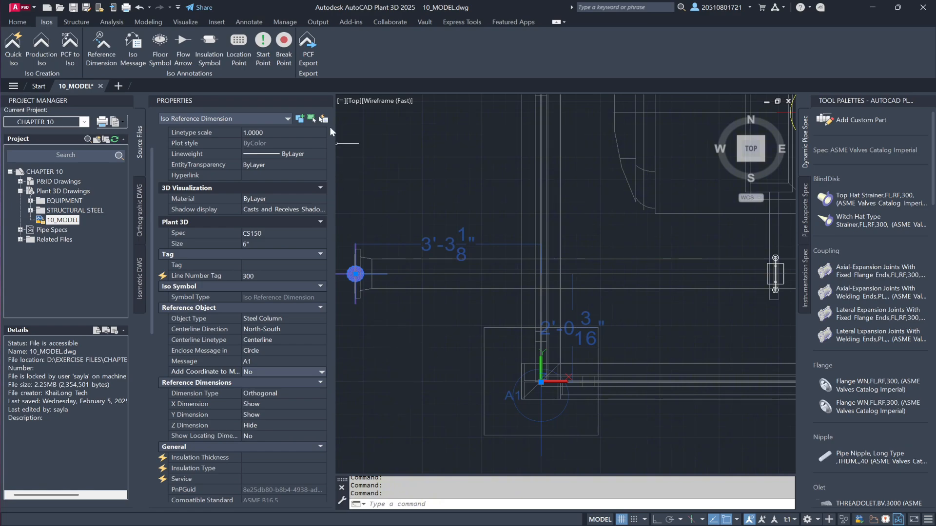
click(328, 103)
scroll(415, 347, down, 5)
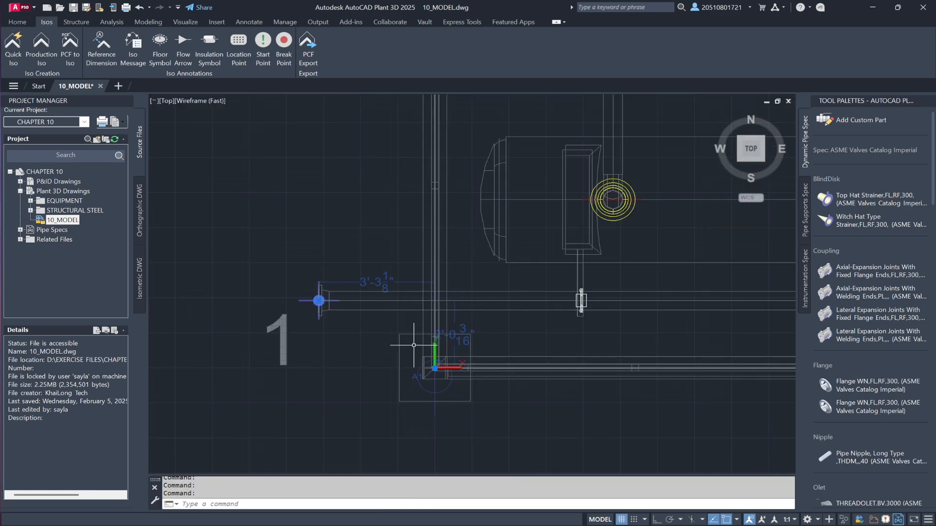
middle_drag(359, 203, 372, 290)
key(Escape)
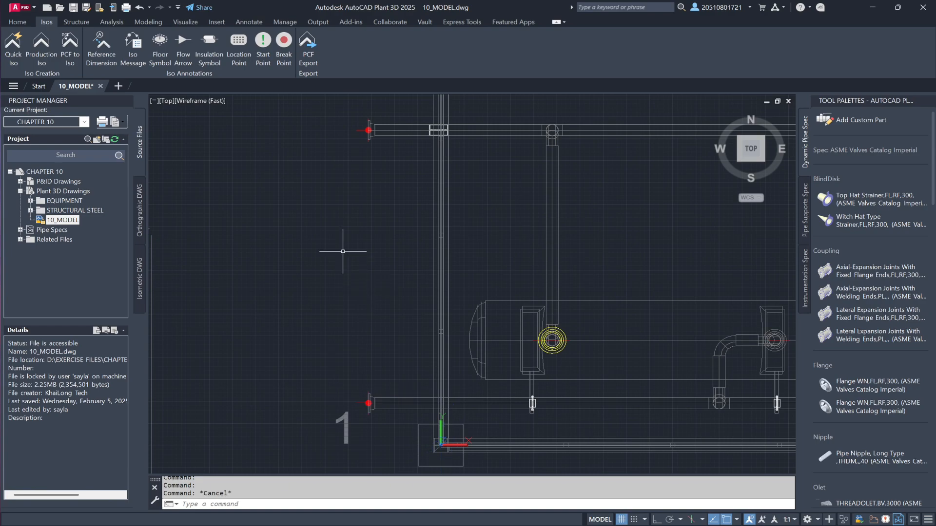
Step: Unload the EQUIPMENT and STRUCTURAL STEEL external references so that only the piping is displayed
text(XREF)
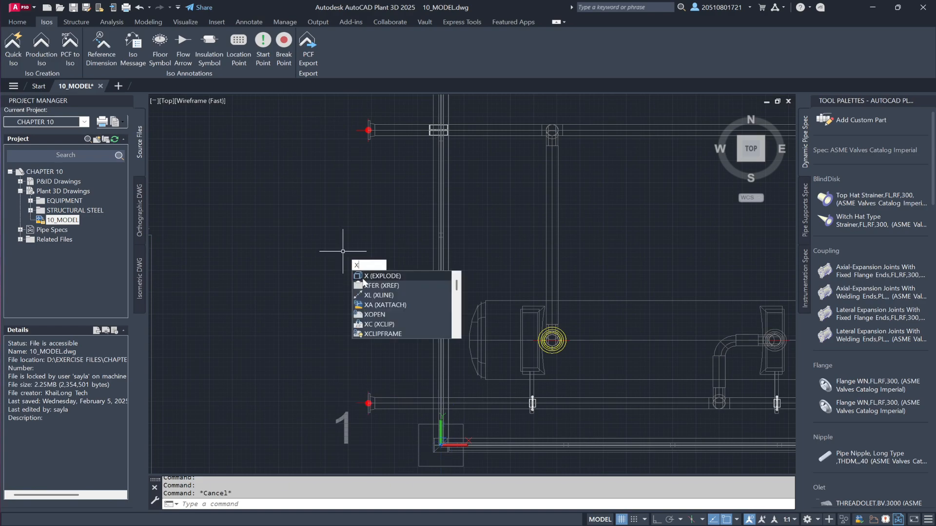
key(Return)
click(251, 188)
right_click(258, 189)
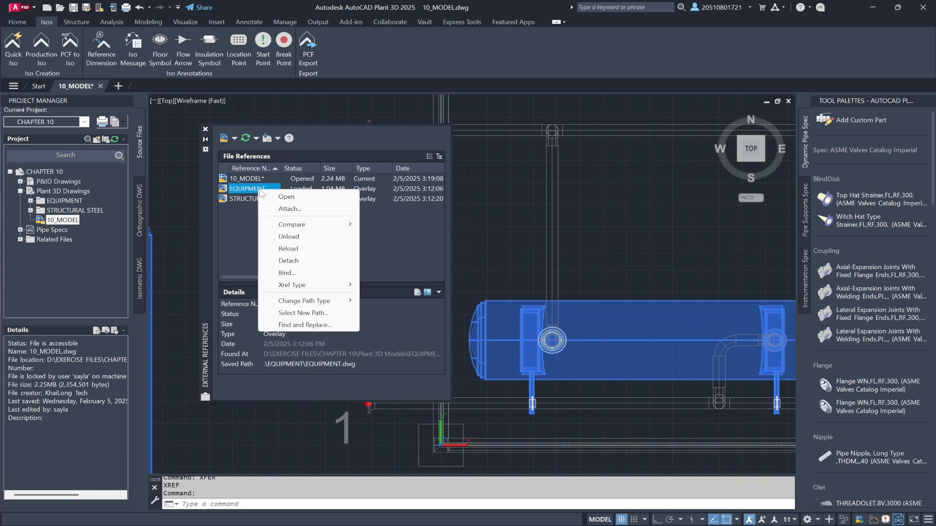
click(295, 238)
click(274, 198)
right_click(273, 198)
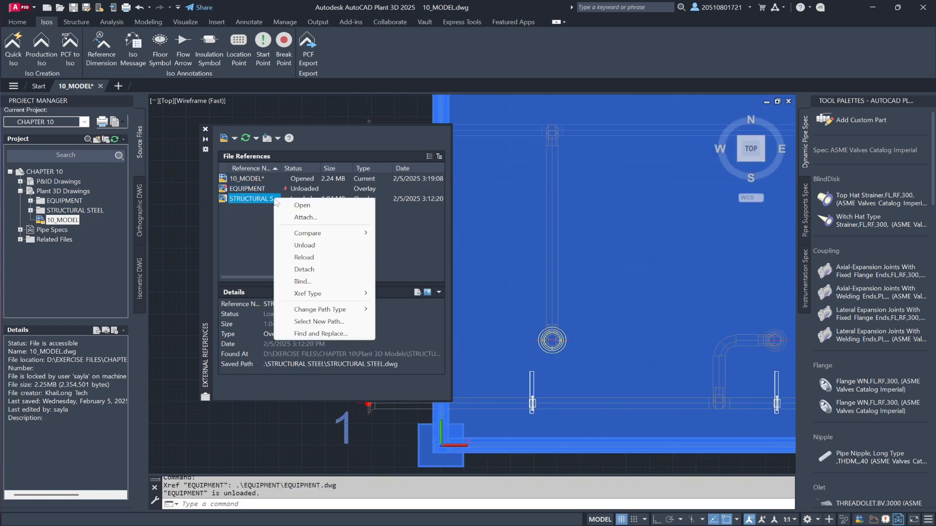
click(314, 246)
click(205, 129)
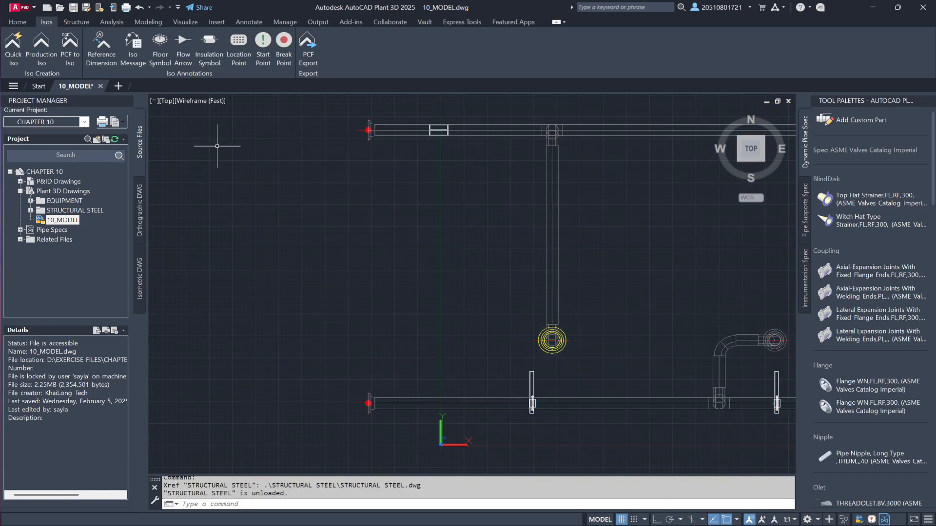
Step: Orbit from the top view to an angled 3D view of the piping around the two dimensioned pipe ends
shift+middle_drag(301, 287, 352, 207)
scroll(336, 221, down, 5)
scroll(336, 221, up, 2)
shift+middle_drag(355, 288, 367, 283)
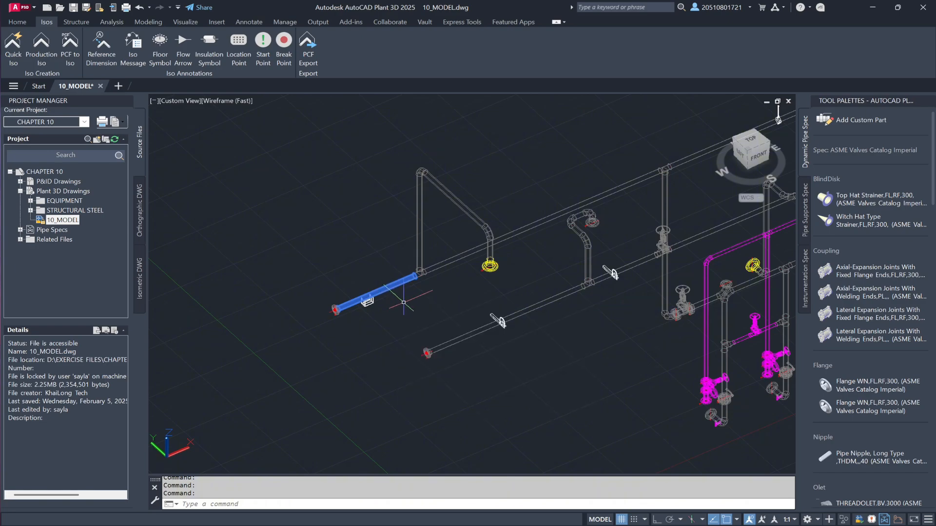
Step: Set up a Quick Iso by line number for lines 300 and 400 with the Final_ANSI-C iso style
mouse_move(457, 344)
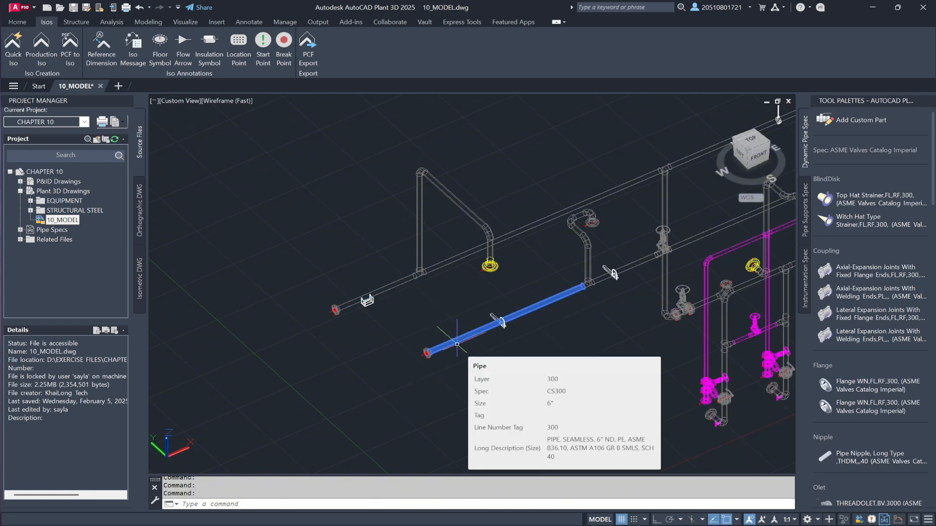
click(22, 48)
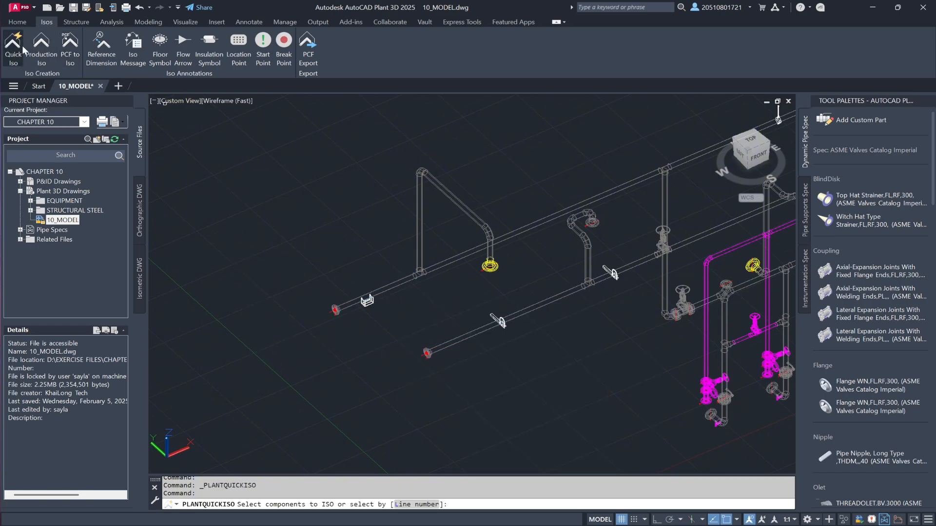
click(390, 290)
right_click(394, 290)
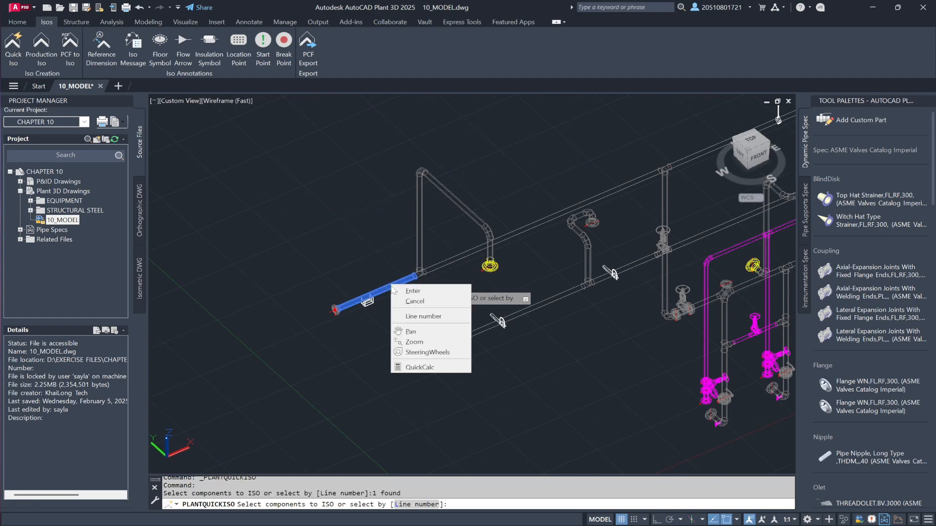
click(423, 317)
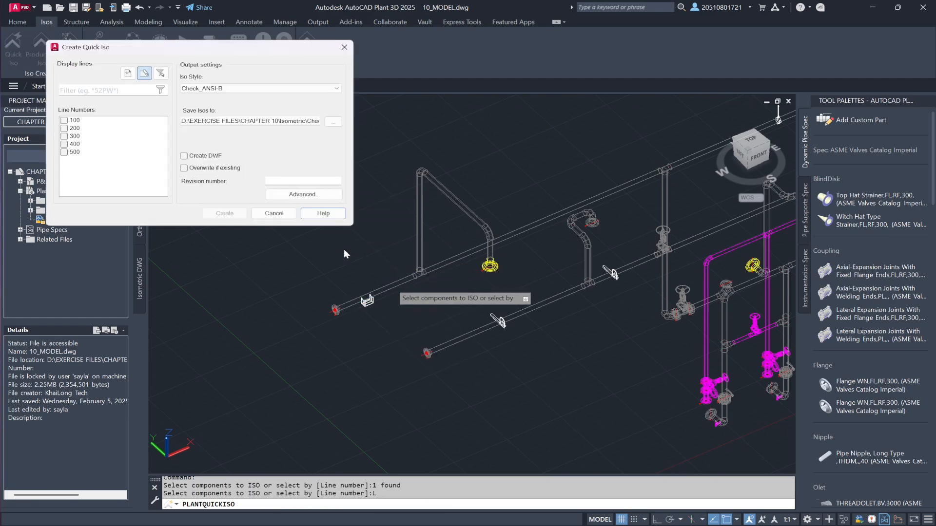
click(63, 136)
click(63, 144)
click(293, 88)
click(292, 115)
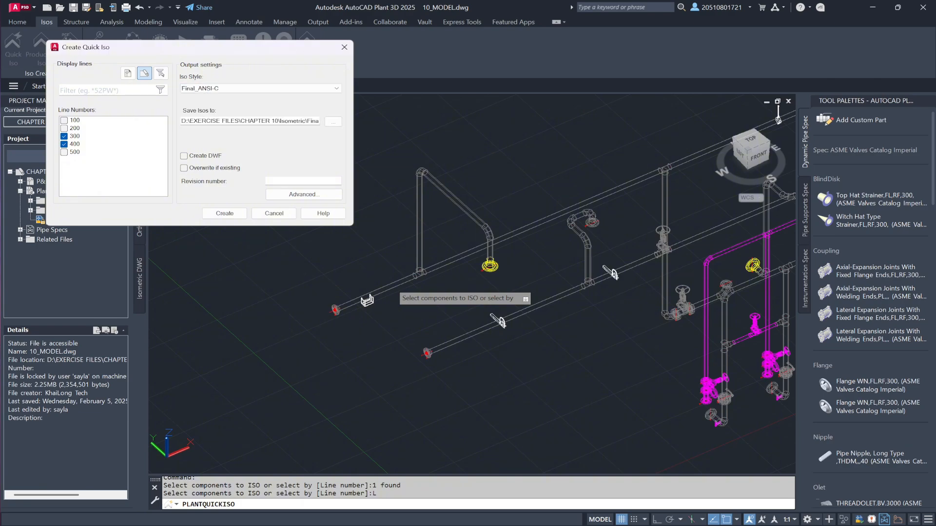
Step: Review and accept the advanced iso creation options, and create the Quick Isos for the chosen lines
click(302, 194)
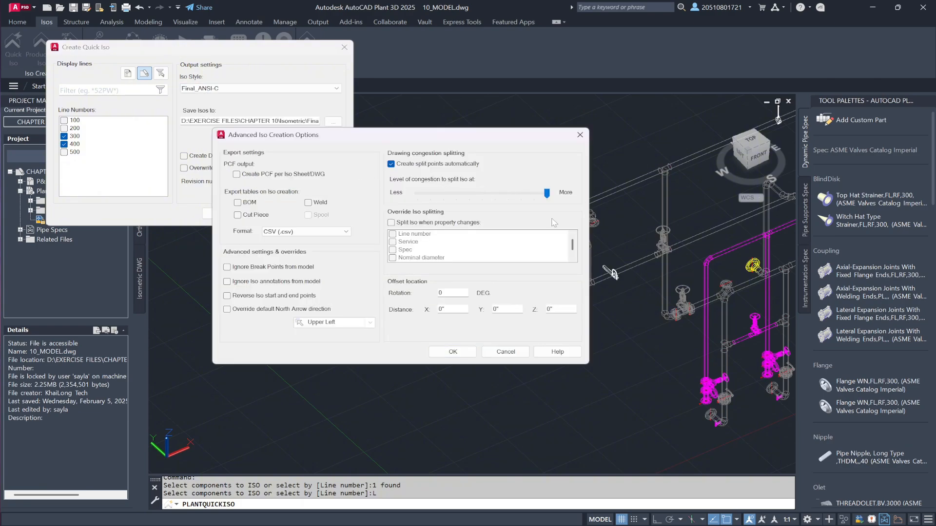
click(457, 353)
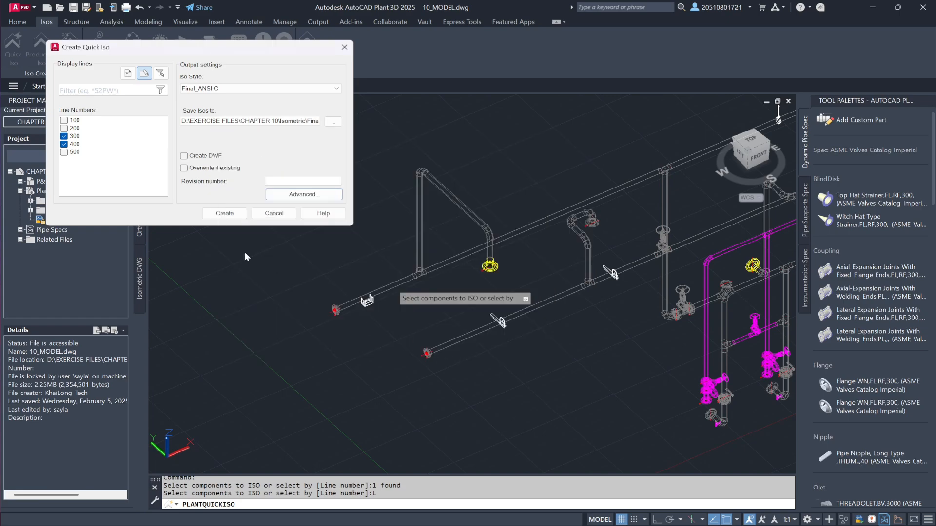
click(225, 213)
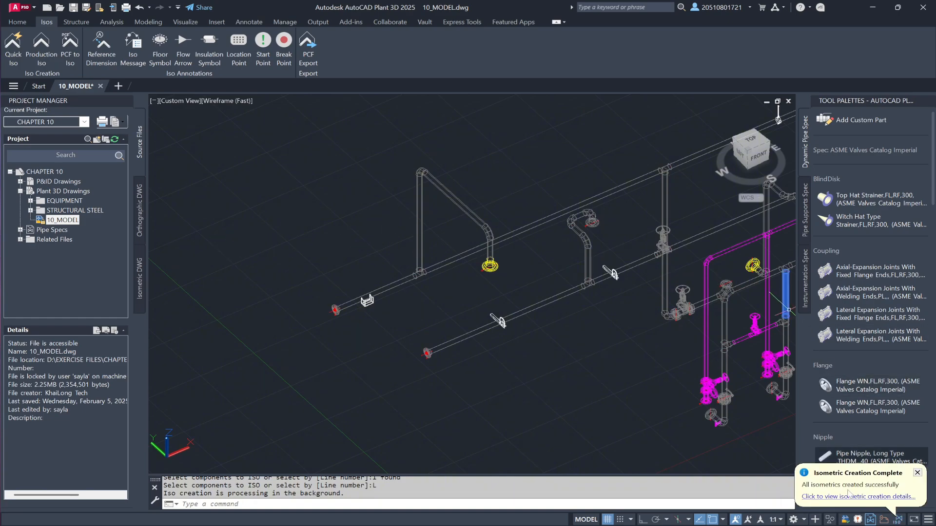
Step: Open 300.dwg from the isometric creation results and inspect the column A1 reference dimension at the pipe's open end
click(848, 496)
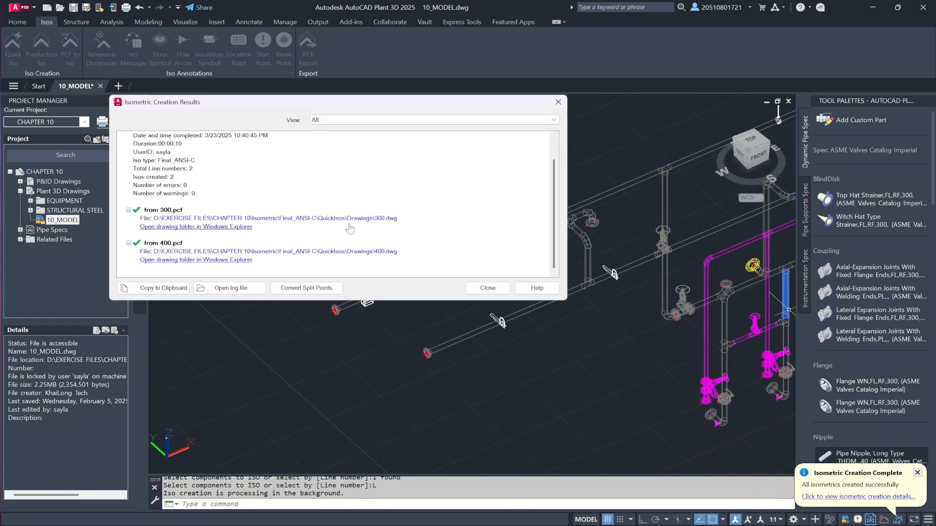
click(352, 219)
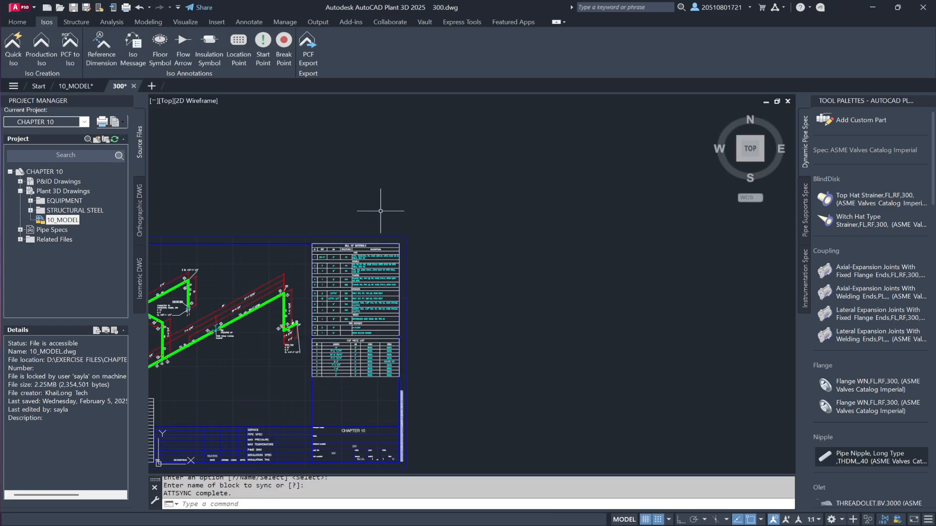
middle_drag(394, 258, 578, 215)
scroll(308, 345, up, 8)
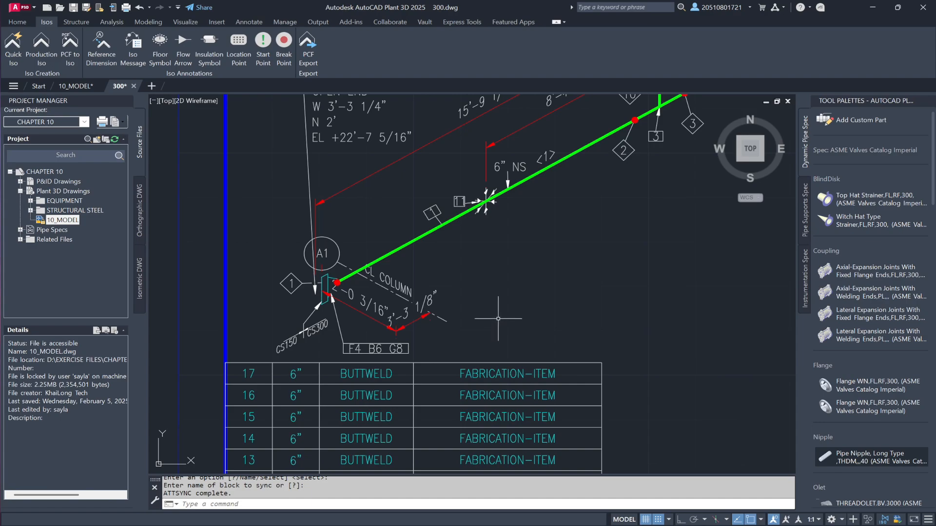
Step: Open the line 400 isometric from the creation results and inspect the column A2 reference dimension at the pipe's open end
click(884, 521)
click(371, 261)
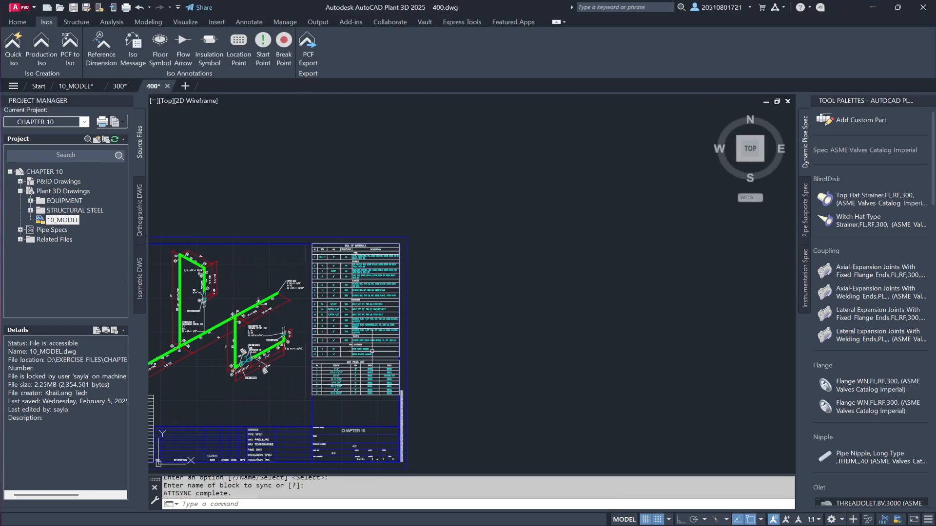
middle_drag(238, 409, 393, 394)
scroll(289, 385, up, 2)
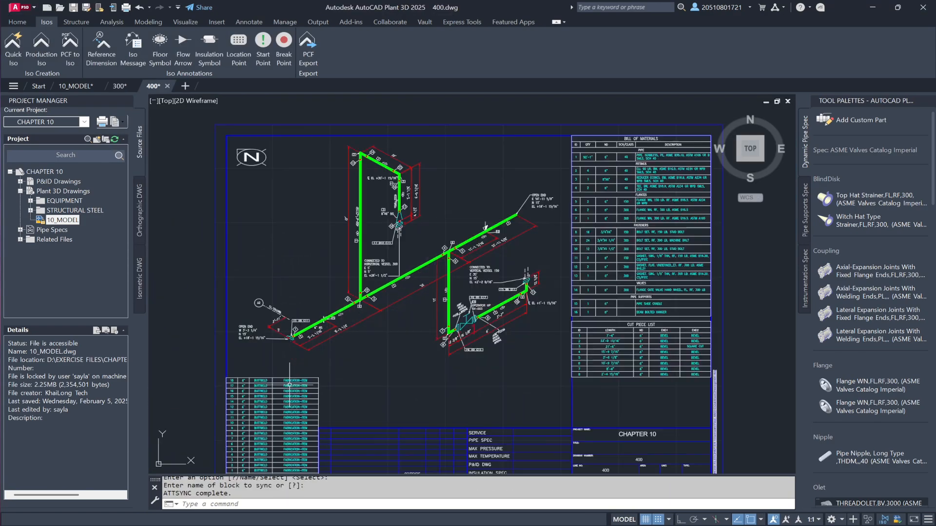
scroll(290, 385, up, 2)
scroll(322, 385, up, 2)
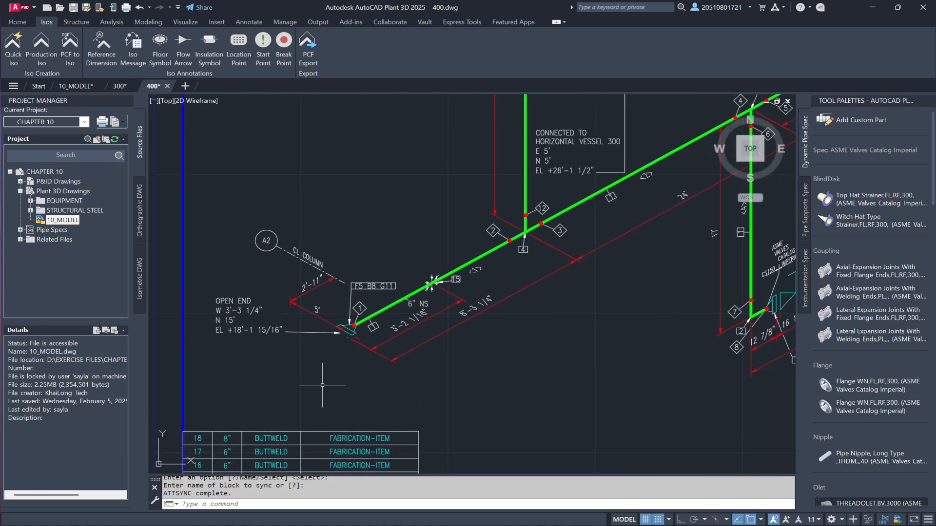